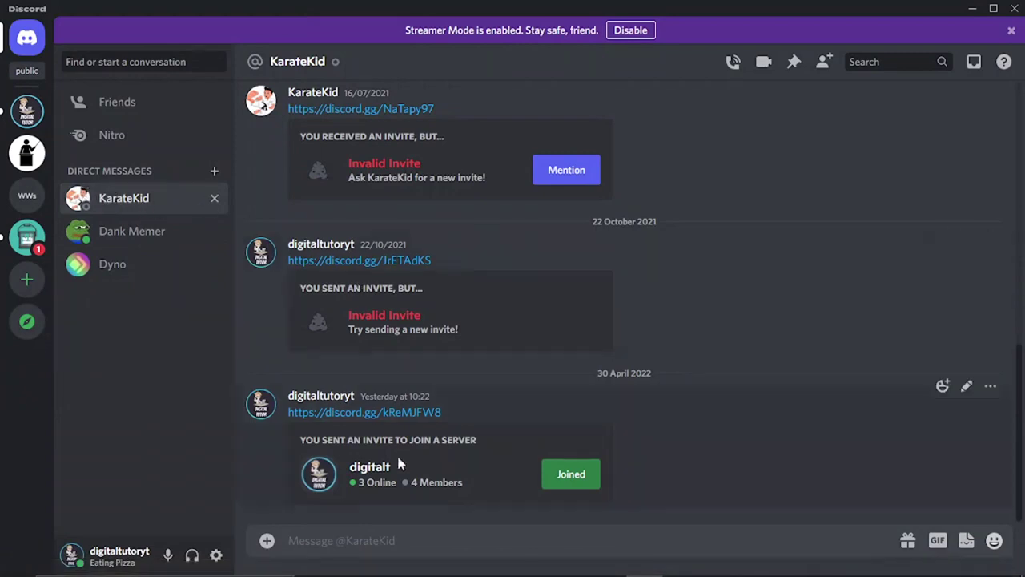
Send the message "hello" in the open direct message conversation and delete that message.
click(370, 538)
text(hello)
key(Return)
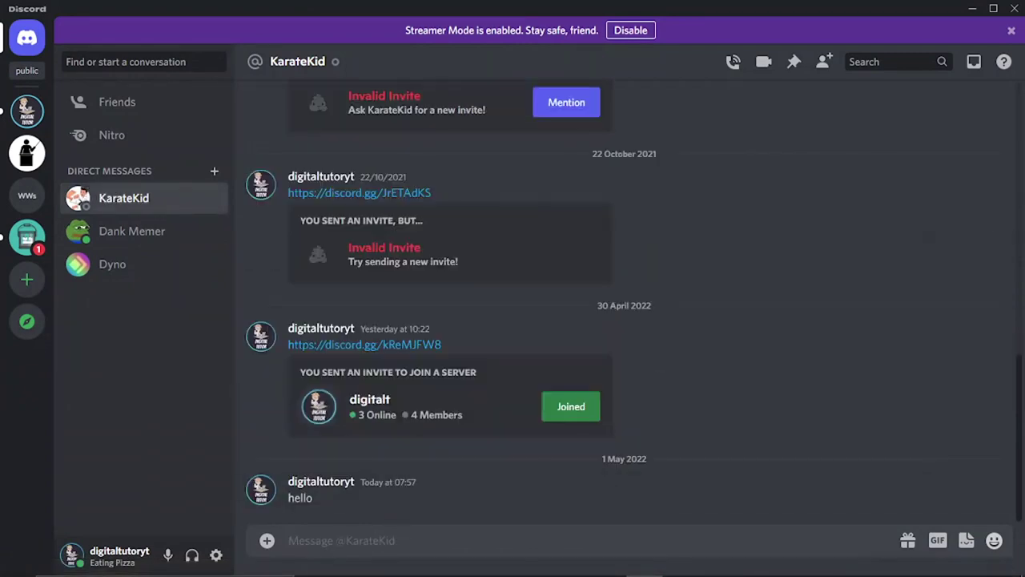
click(990, 473)
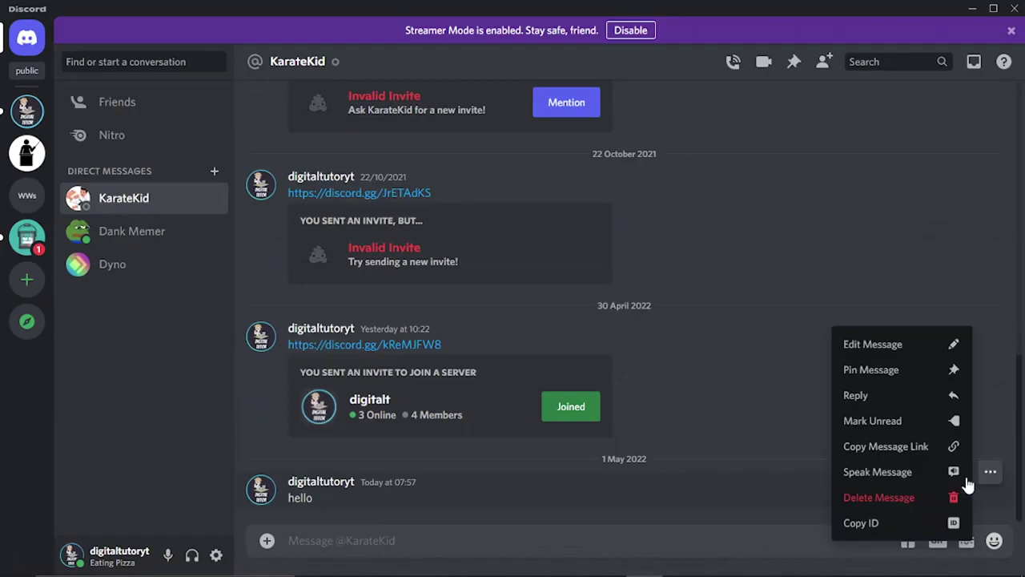
click(921, 497)
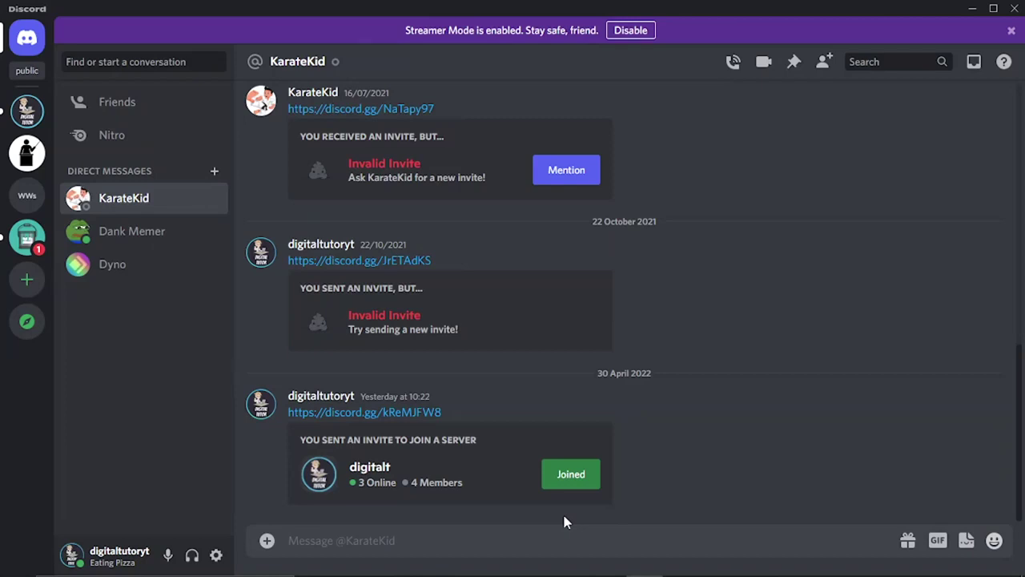
Switch to Google Chrome and search Google for "lighty's better discord".
click(971, 9)
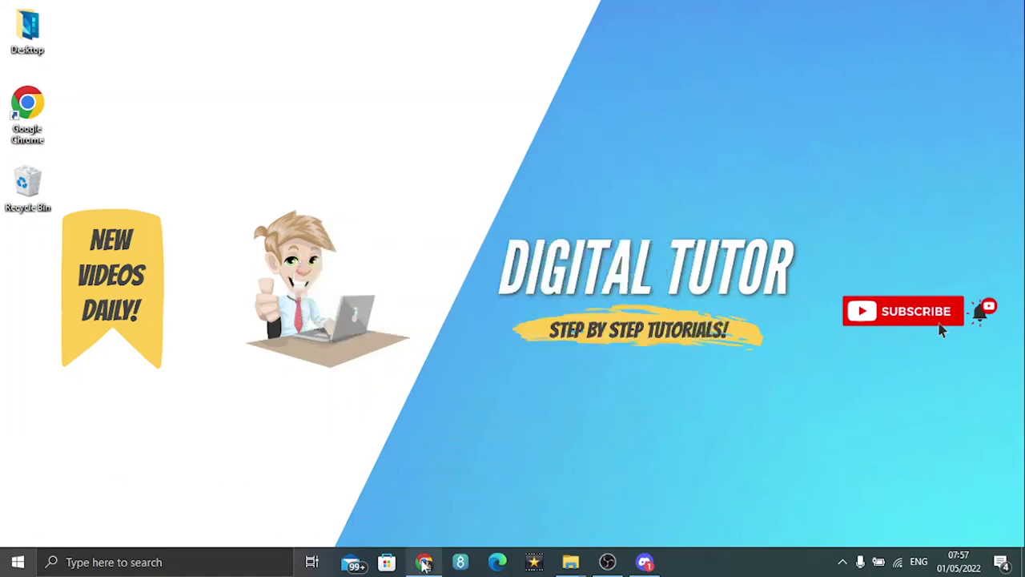
click(425, 563)
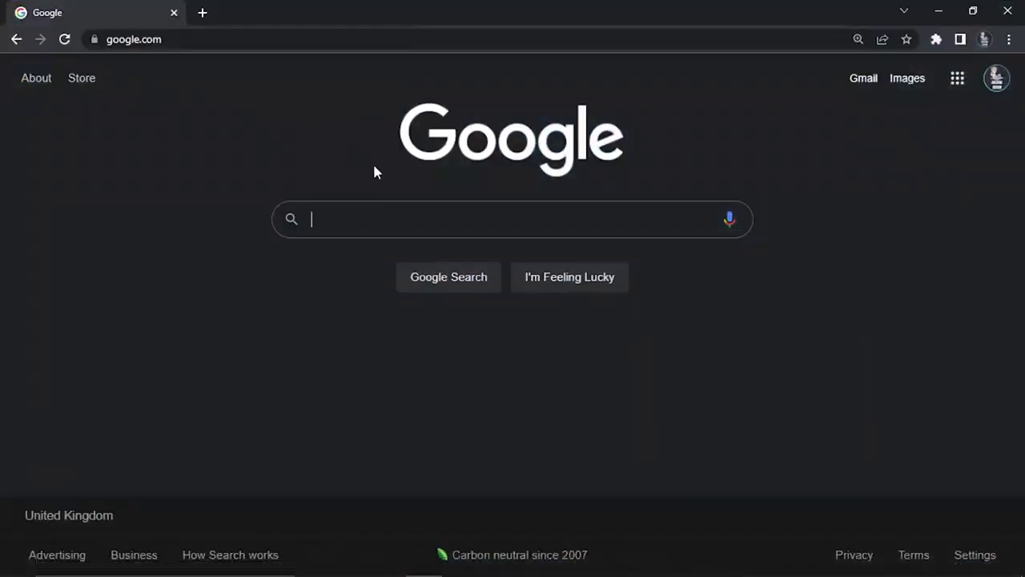
click(415, 225)
text(lig)
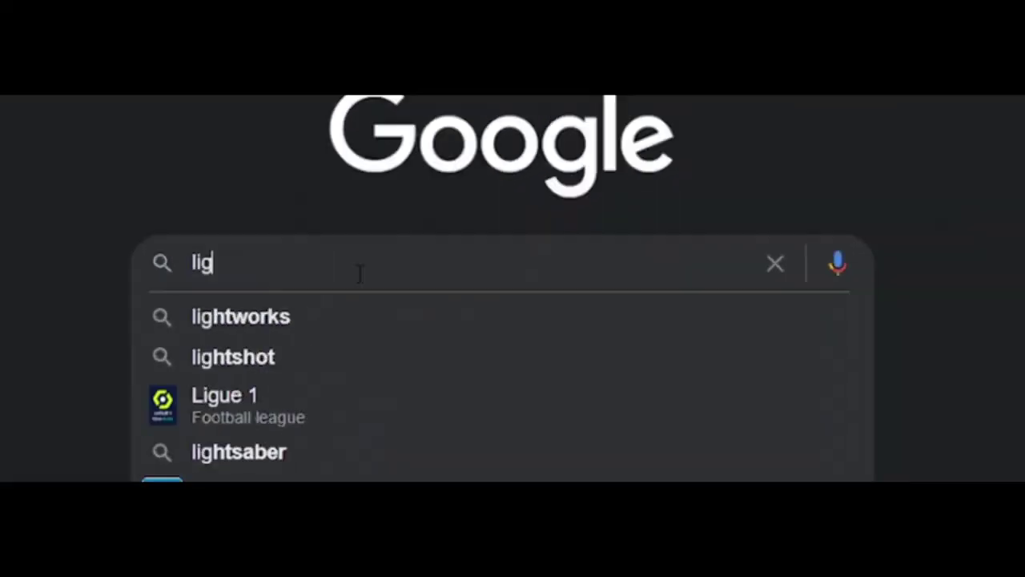
text(hts)
key(BackSpace)
key(BackSpace)
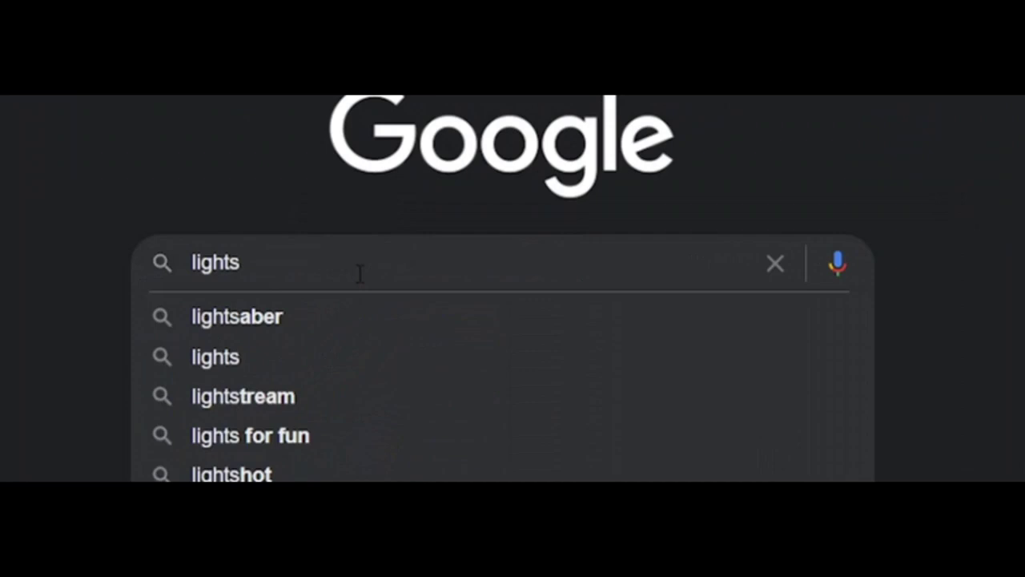
text(ys)
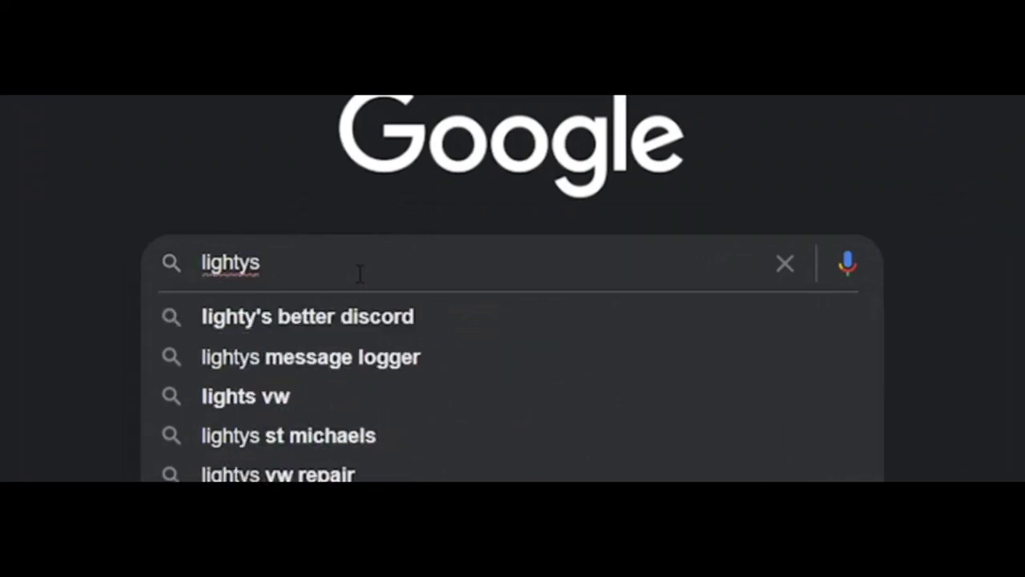
click(347, 319)
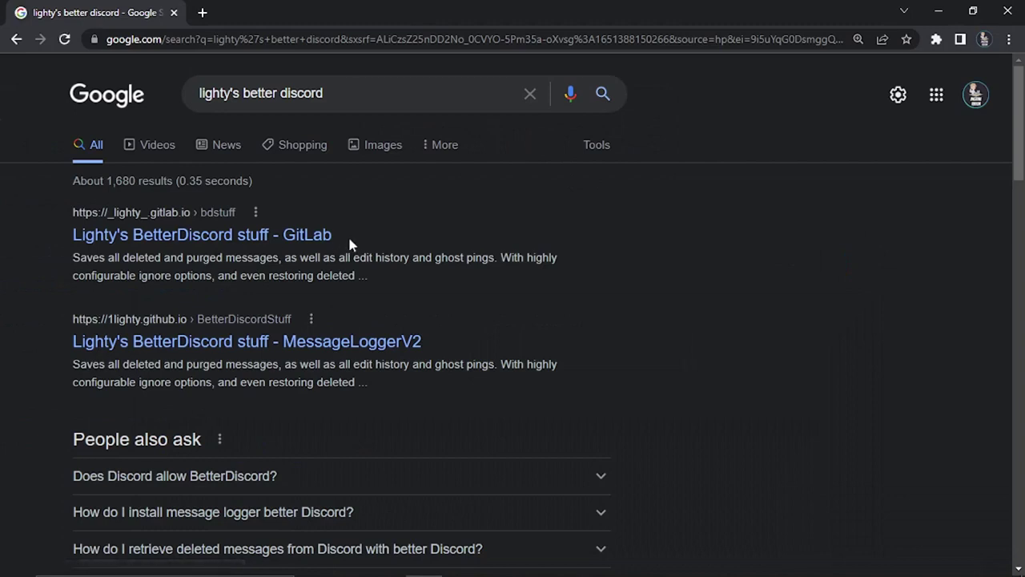
Open the "Lighty's BetterDiscord stuff - GitLab" page from the search results.
drag(333, 234, 241, 238)
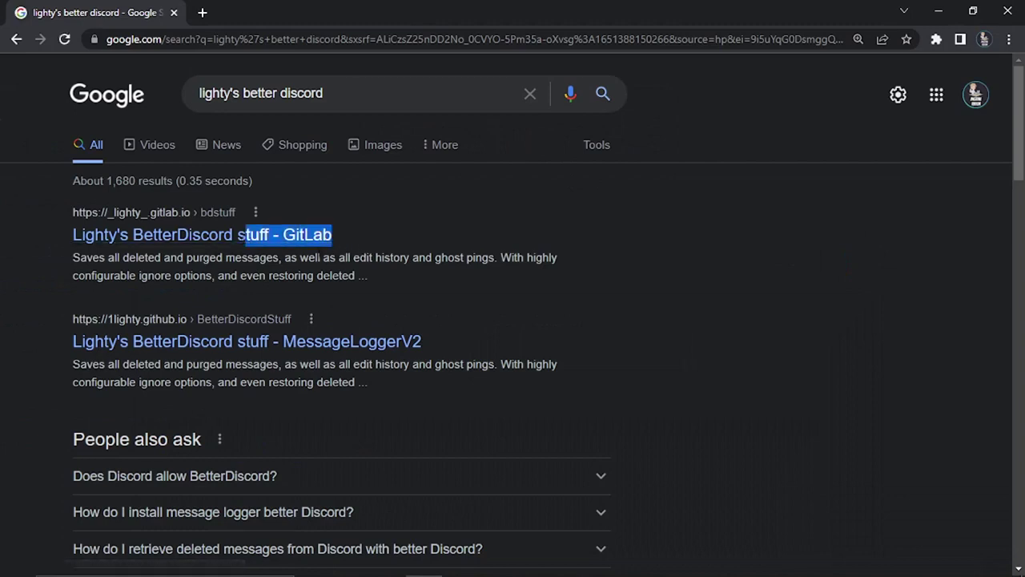
click(307, 251)
click(304, 236)
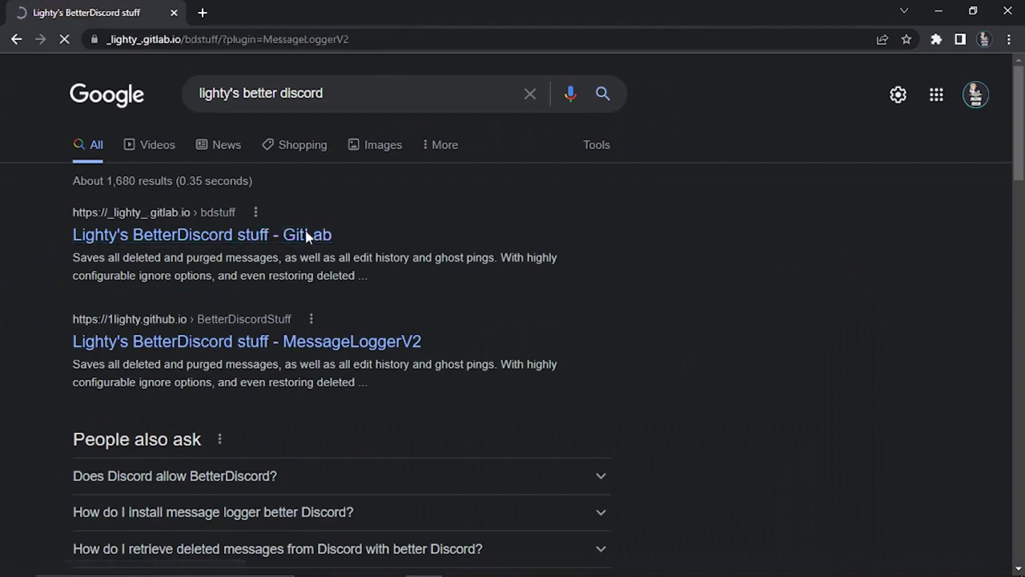
Download the MessageLoggerV2 plugin and choose to keep the downloaded file.
scroll(514, 237, down, 1)
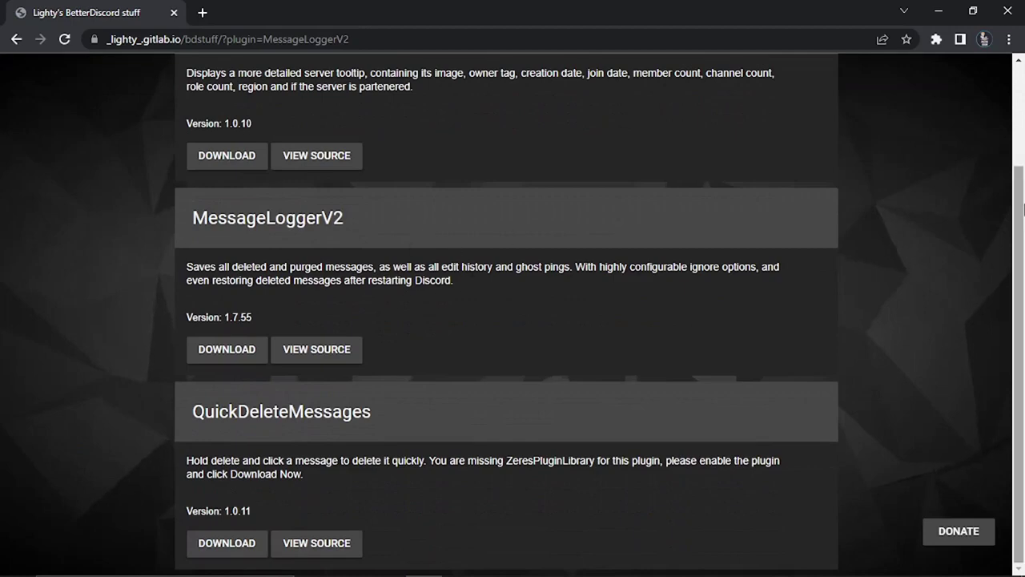
drag(1022, 213, 1019, 186)
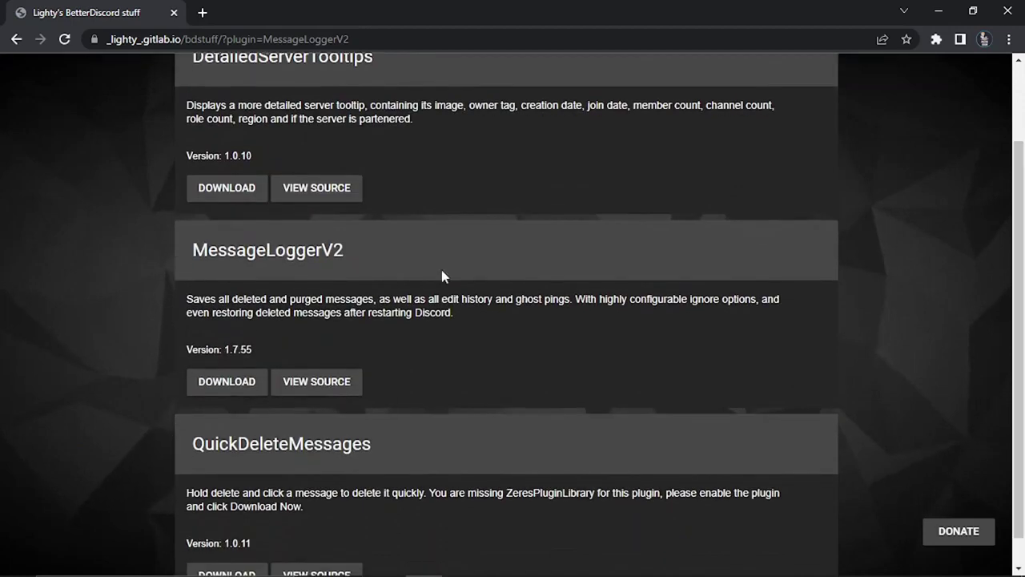
drag(367, 254, 167, 264)
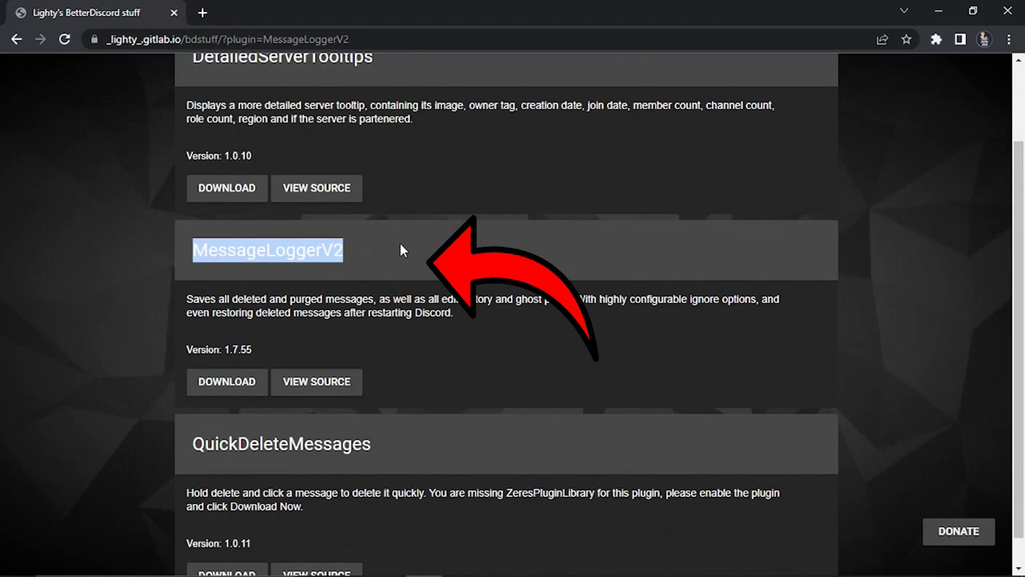
click(309, 252)
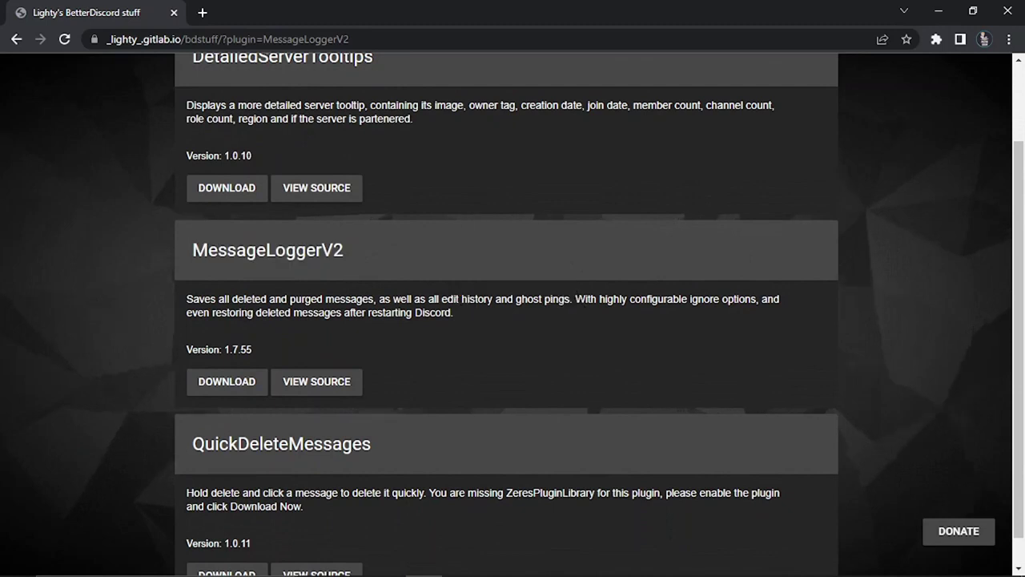
click(228, 383)
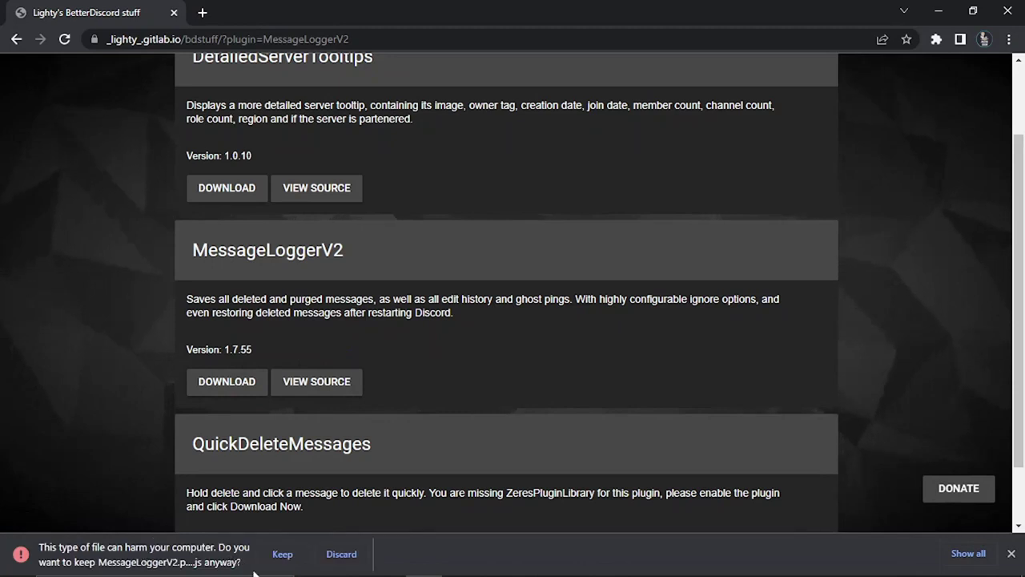
click(304, 563)
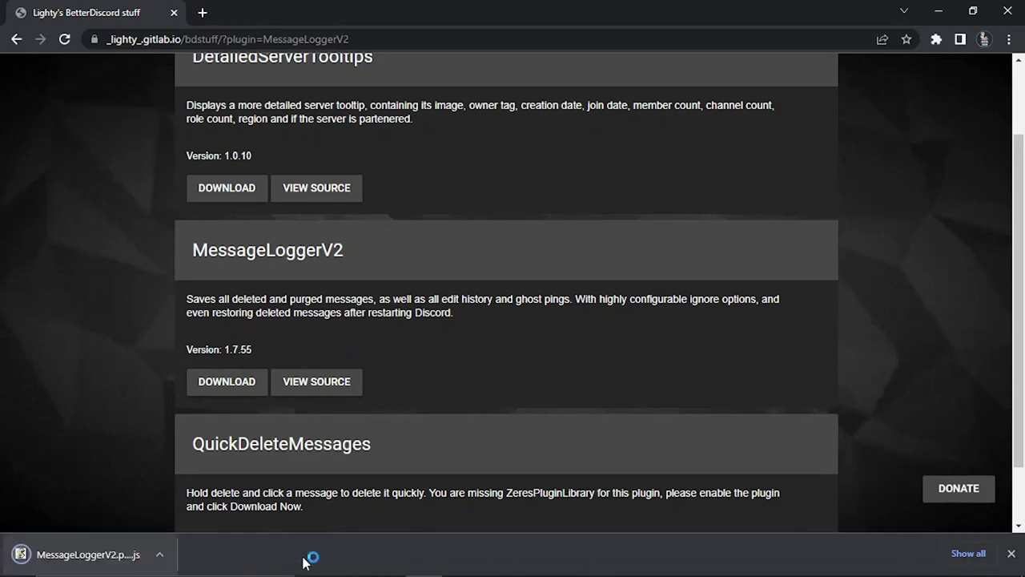
Run the downloaded MessageLoggerV2 plugin file, let it copy itself to BetterDiscord's plugins folder, and minimise the folder window.
click(92, 552)
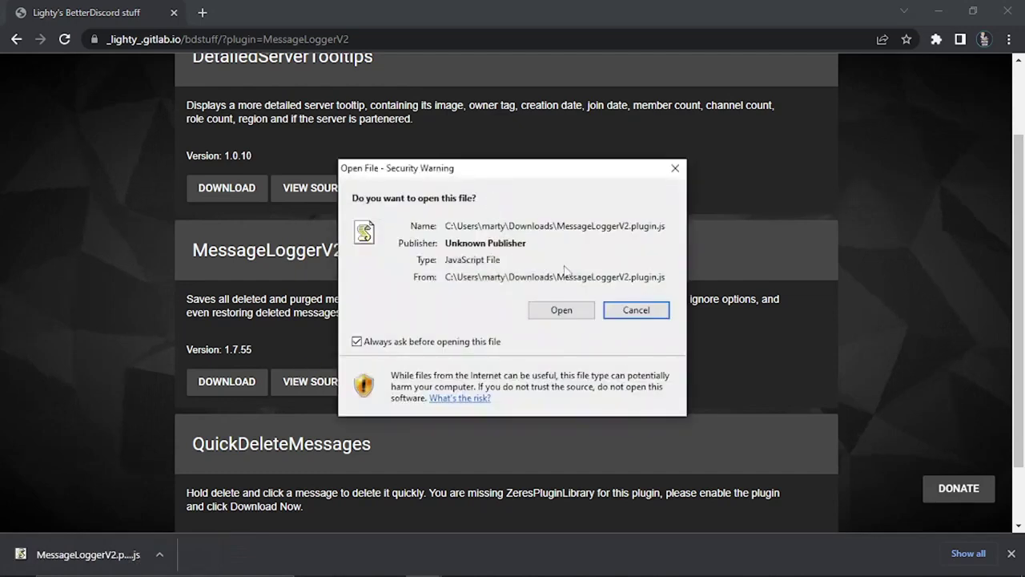
click(560, 311)
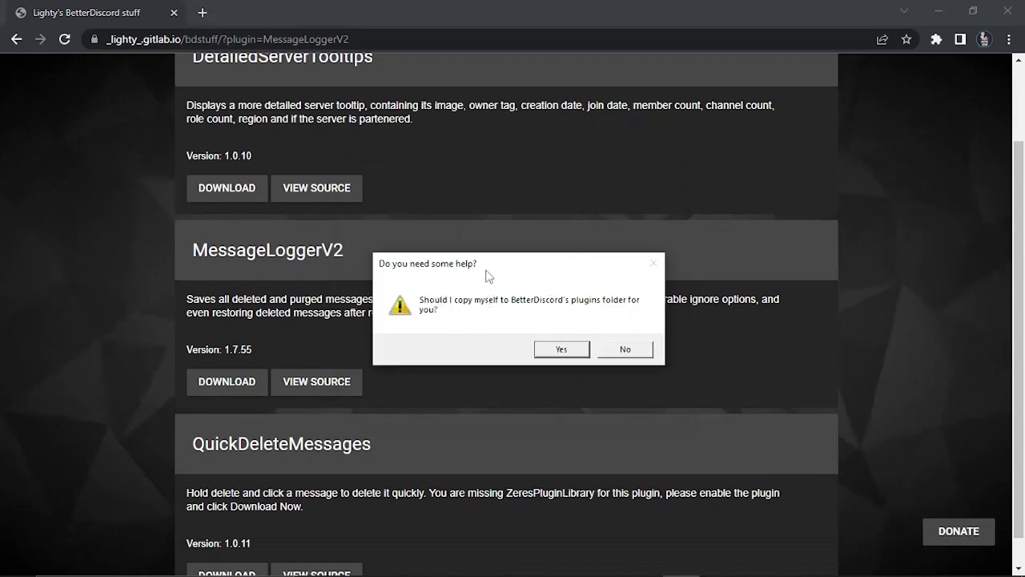
drag(487, 277, 460, 271)
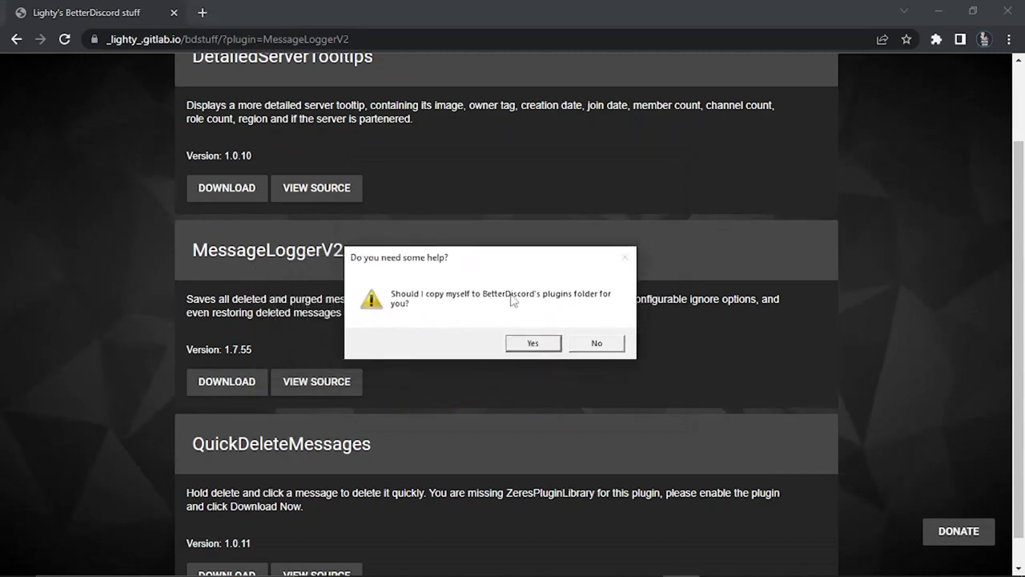
click(534, 344)
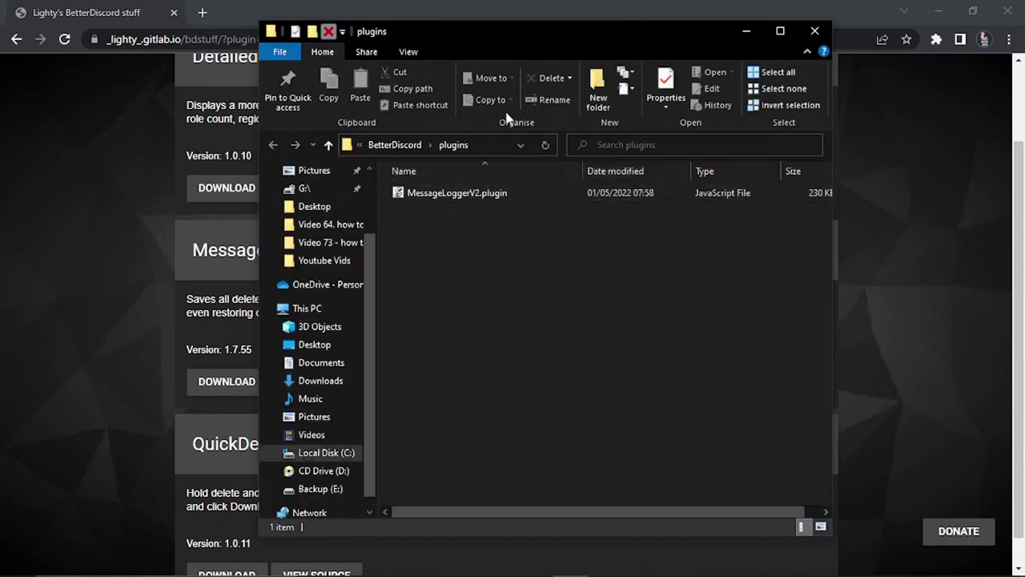
click(442, 194)
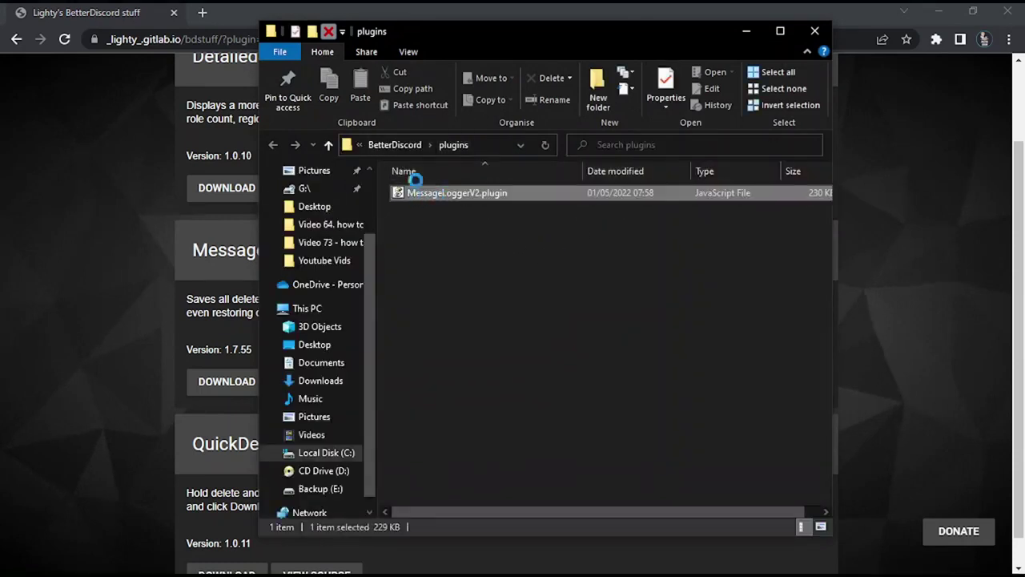
click(734, 32)
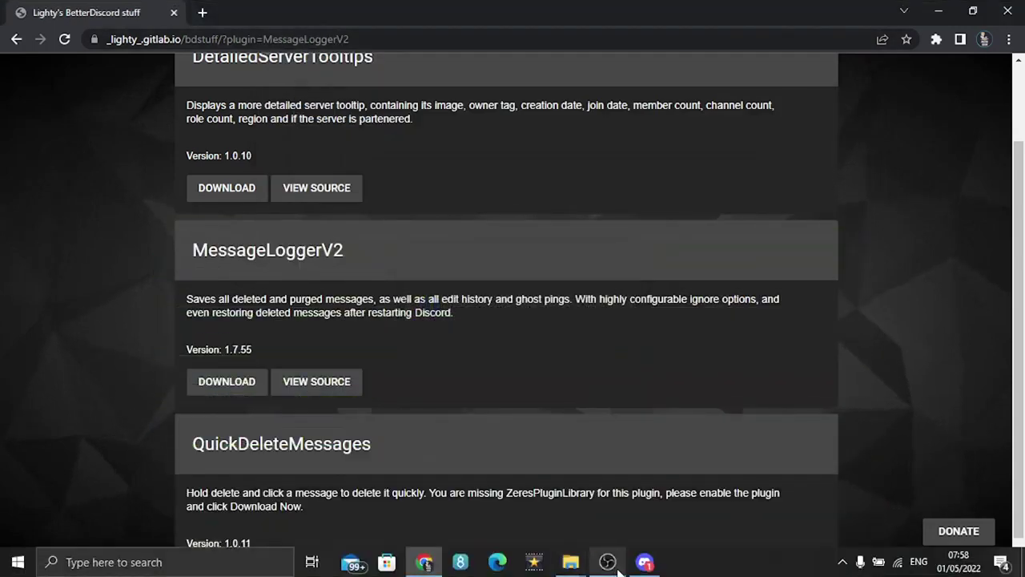
Switch to Discord and open the BetterDiscord Plugins page in the user settings.
click(643, 562)
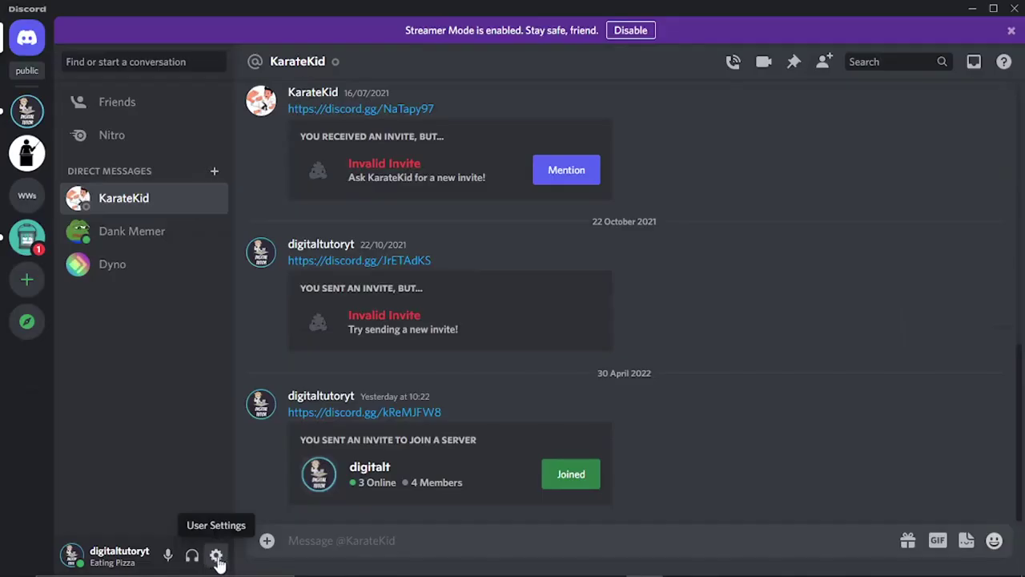
click(216, 556)
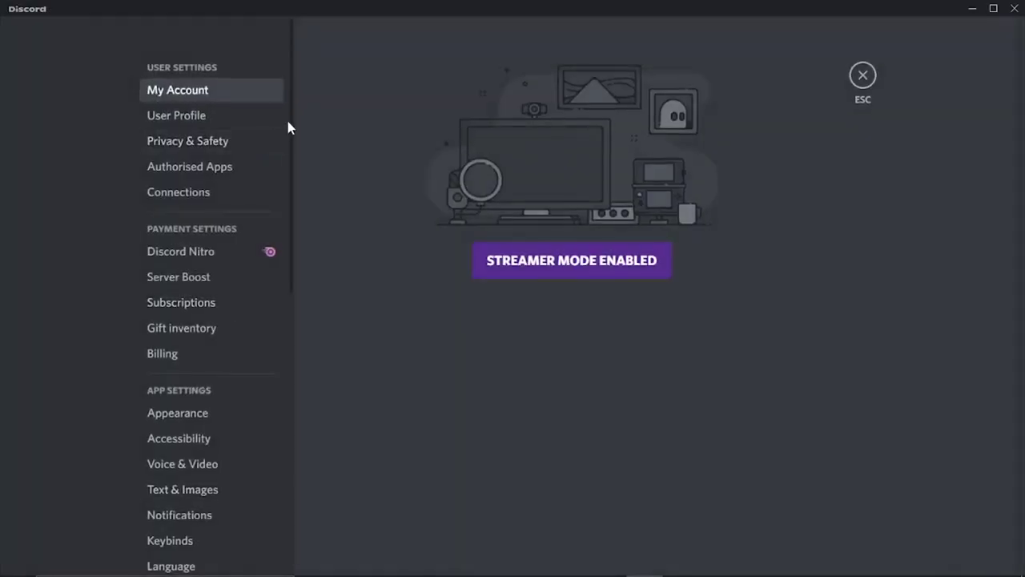
scroll(290, 124, down, 5)
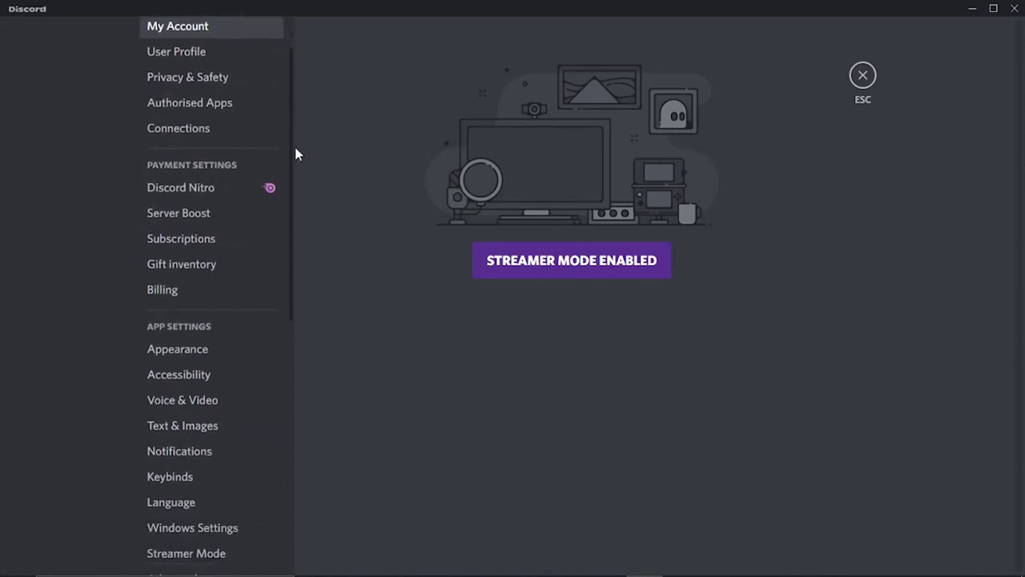
scroll(305, 232, down, 5)
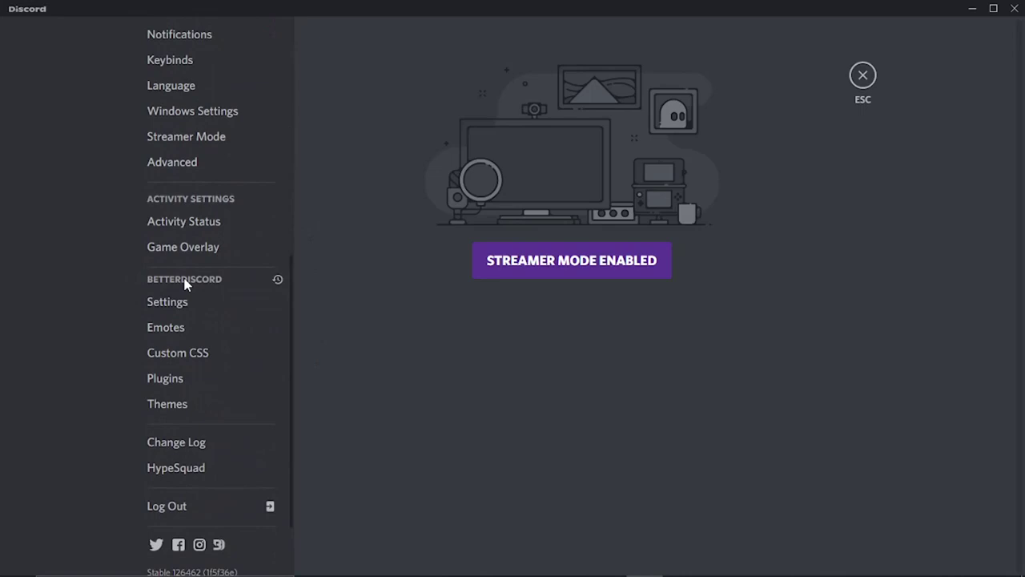
click(193, 383)
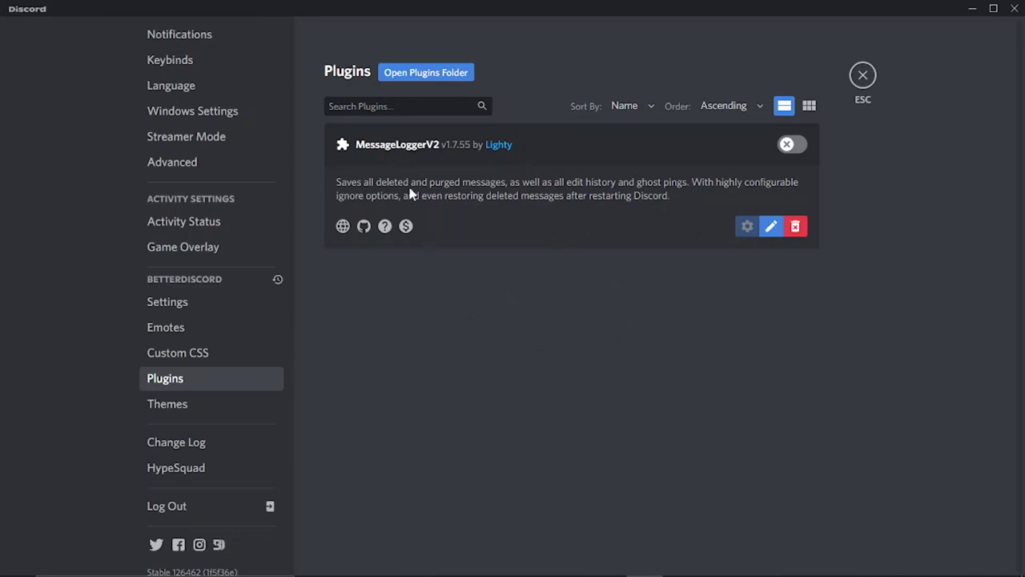
Open the plugins folder from the Plugins page to check for the MessageLoggerV2 file, and minimise the folder window.
click(416, 74)
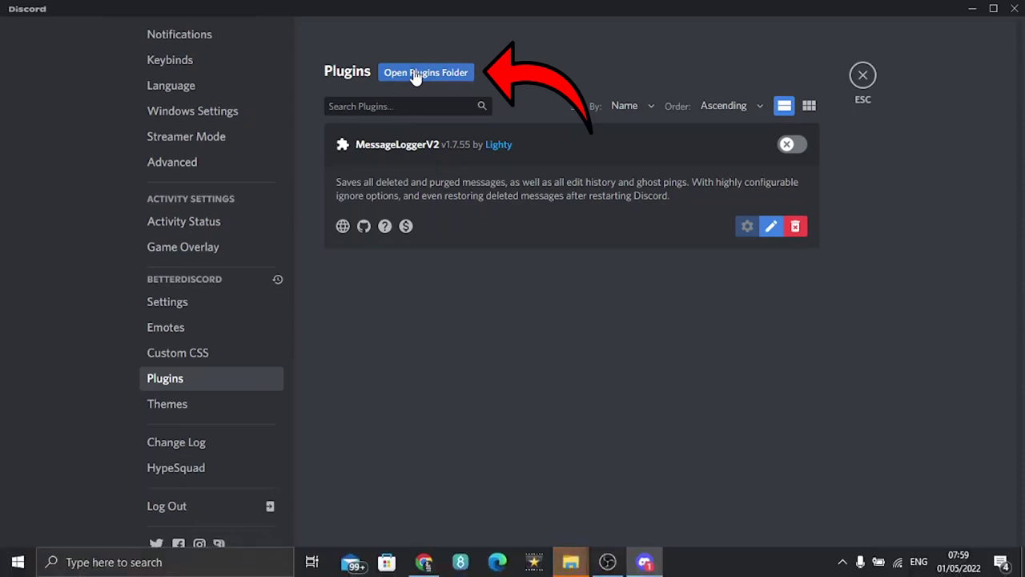
click(570, 562)
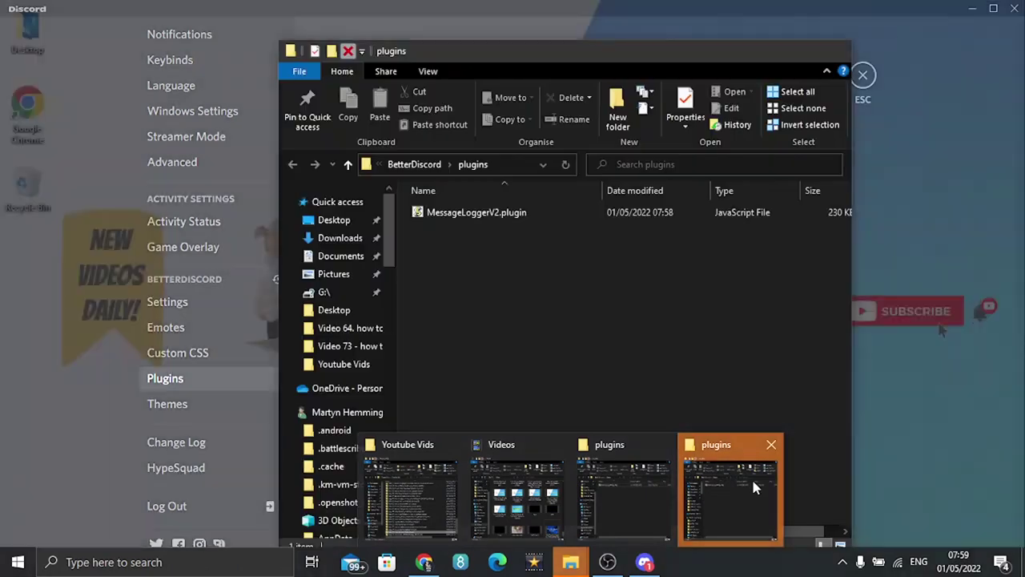
click(751, 477)
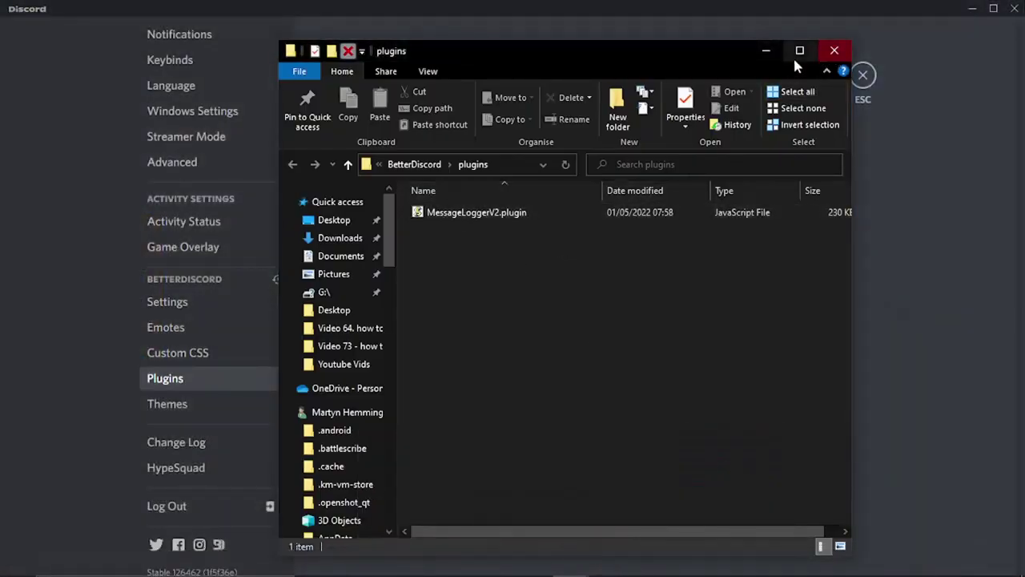
click(766, 51)
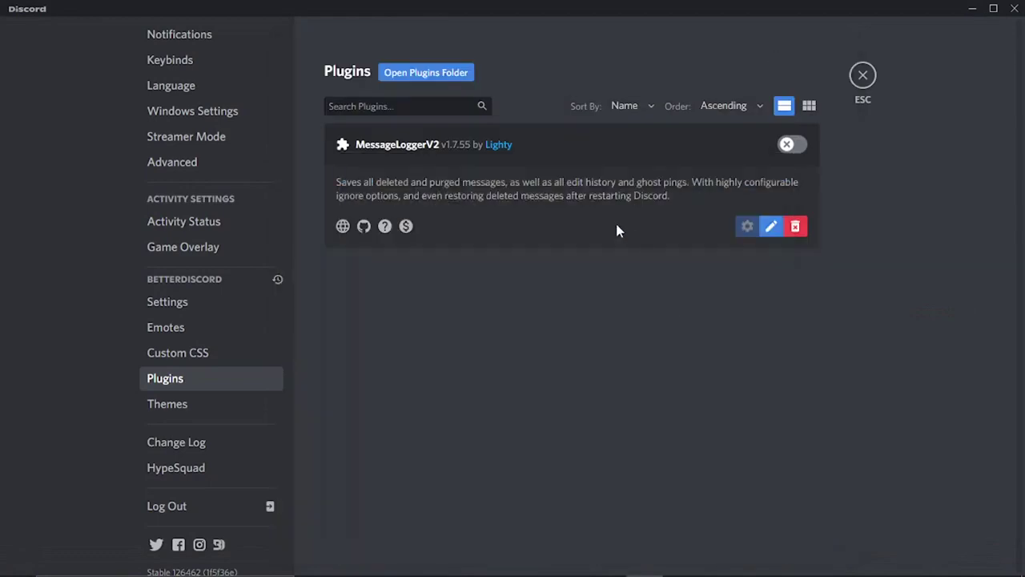
Enable the MessageLoggerV2 plugin, download its missing XenoLib and ZeresPluginLibrary libraries, and dismiss the changelogs.
click(792, 153)
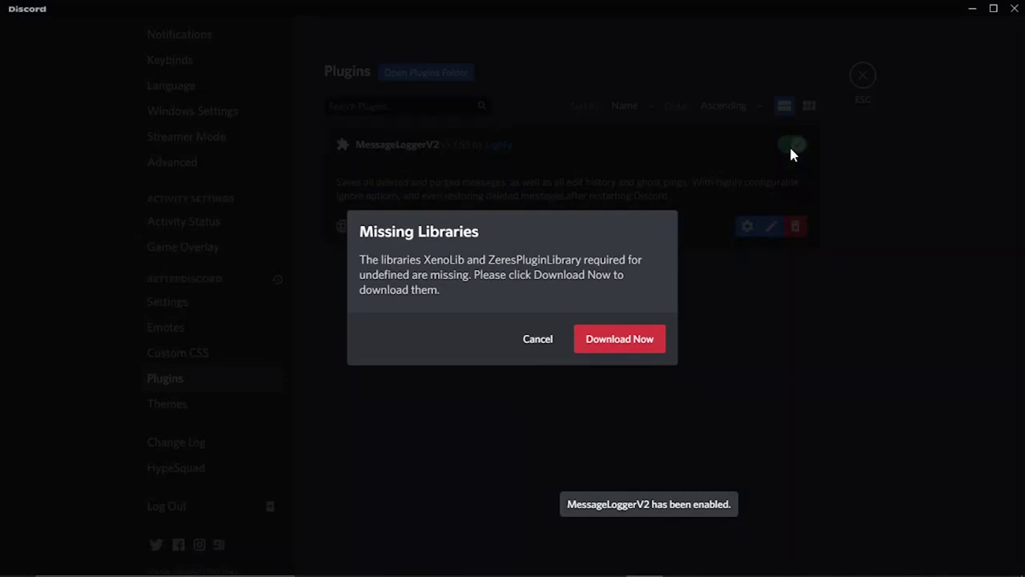
click(636, 344)
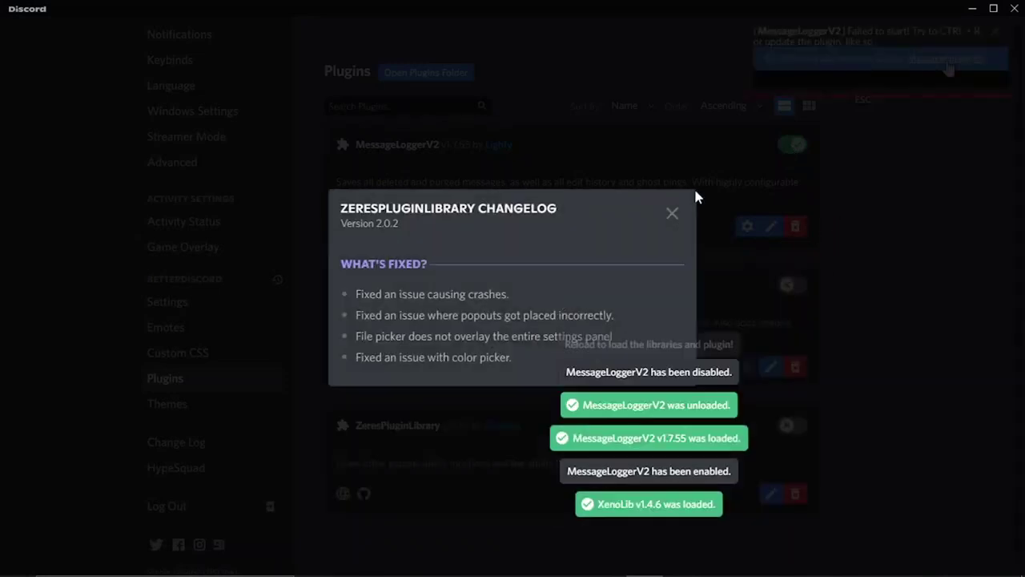
click(667, 215)
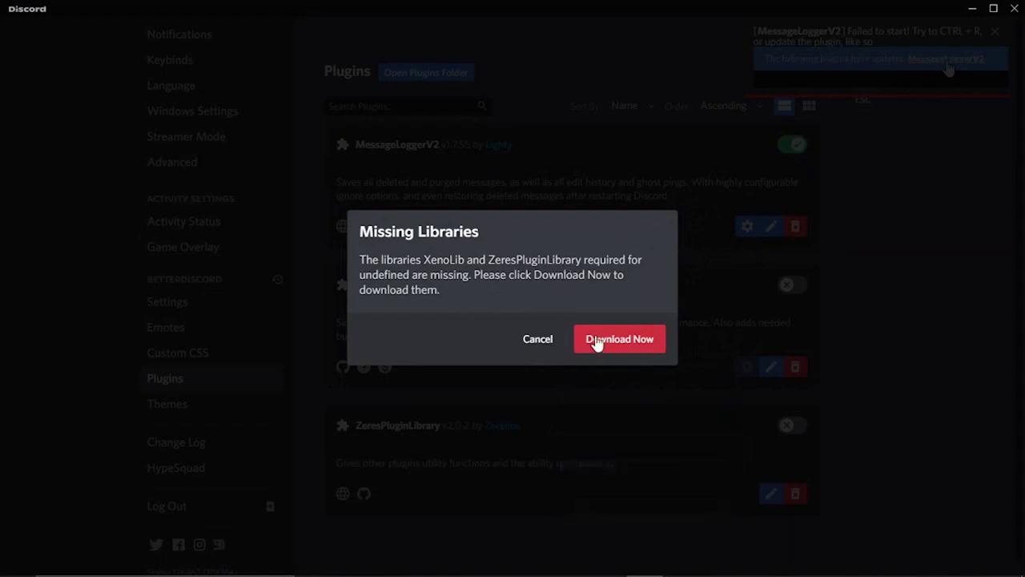
click(637, 343)
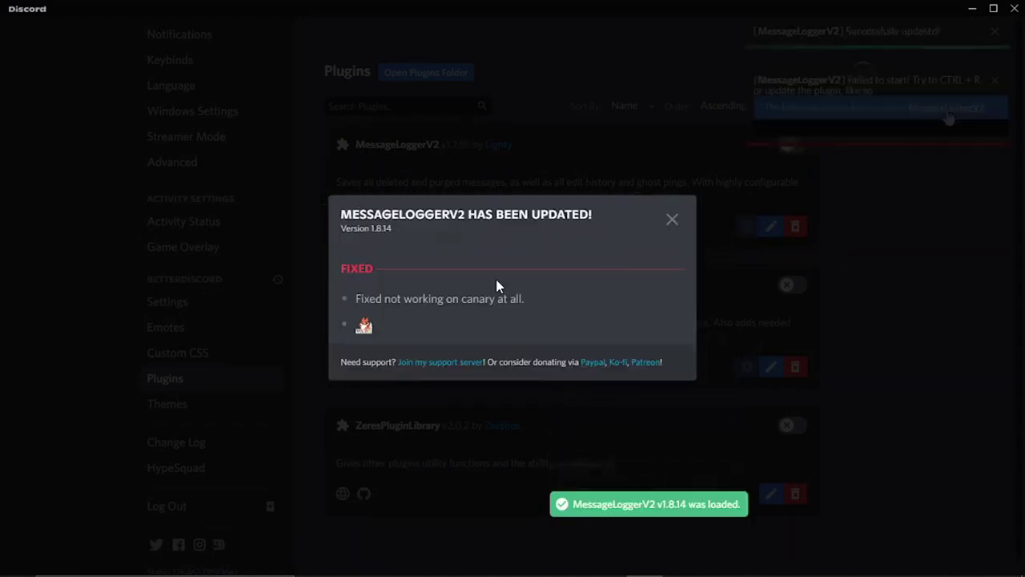
click(672, 222)
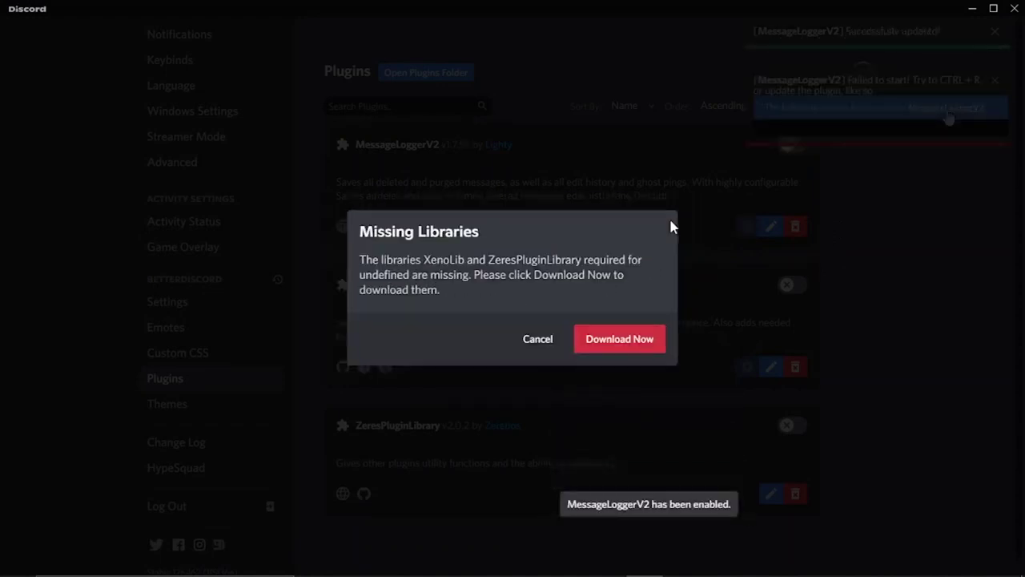
click(614, 340)
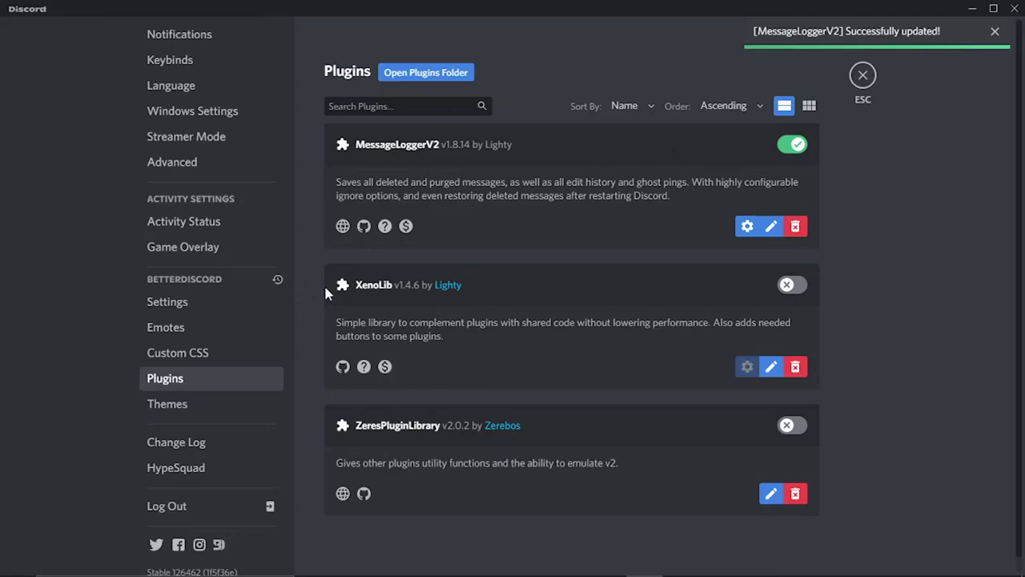
Enable the XenoLib and ZeresPluginLibrary plugins and leave the user settings.
drag(332, 292, 487, 323)
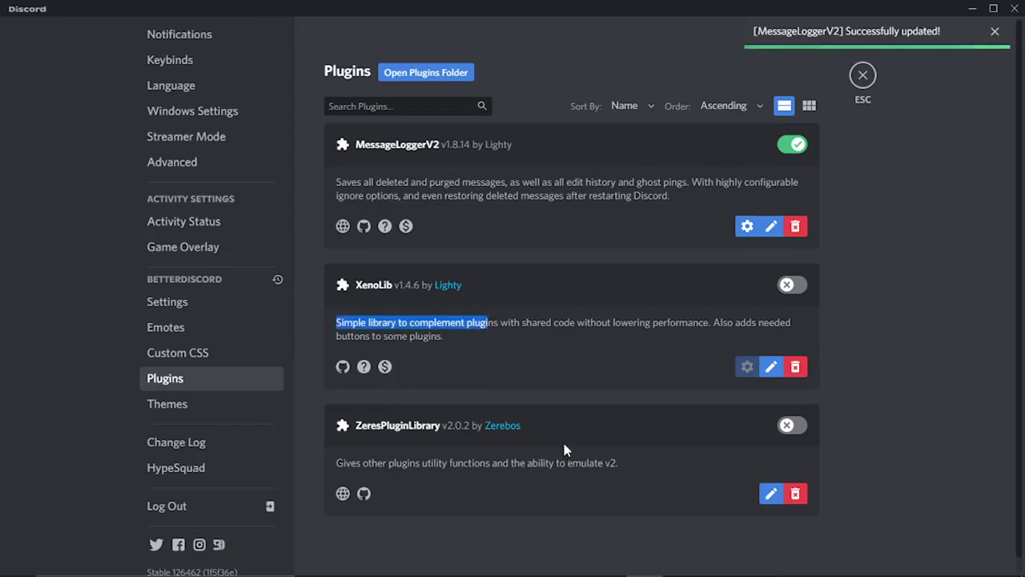
drag(353, 145, 458, 145)
click(917, 186)
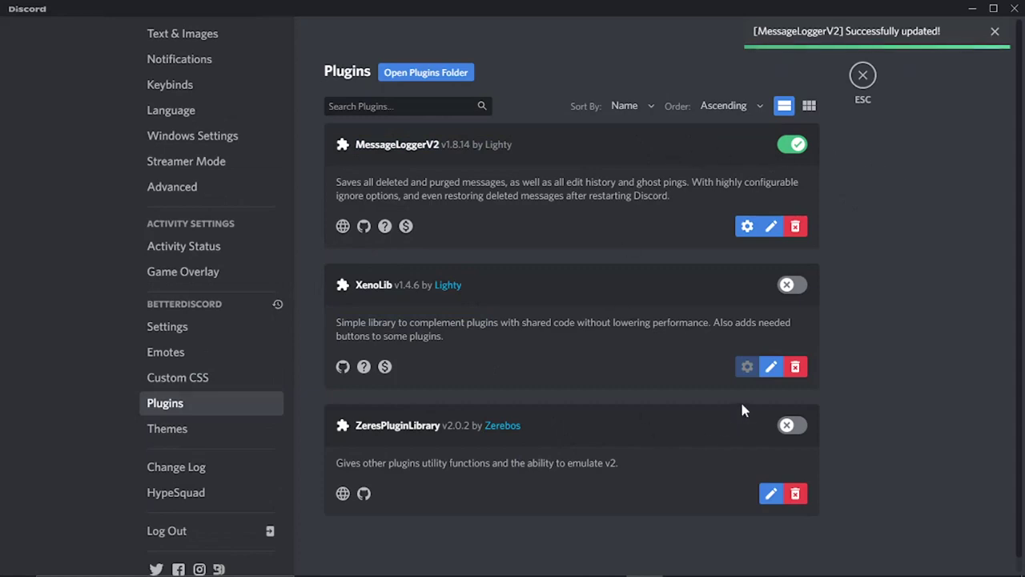
click(792, 284)
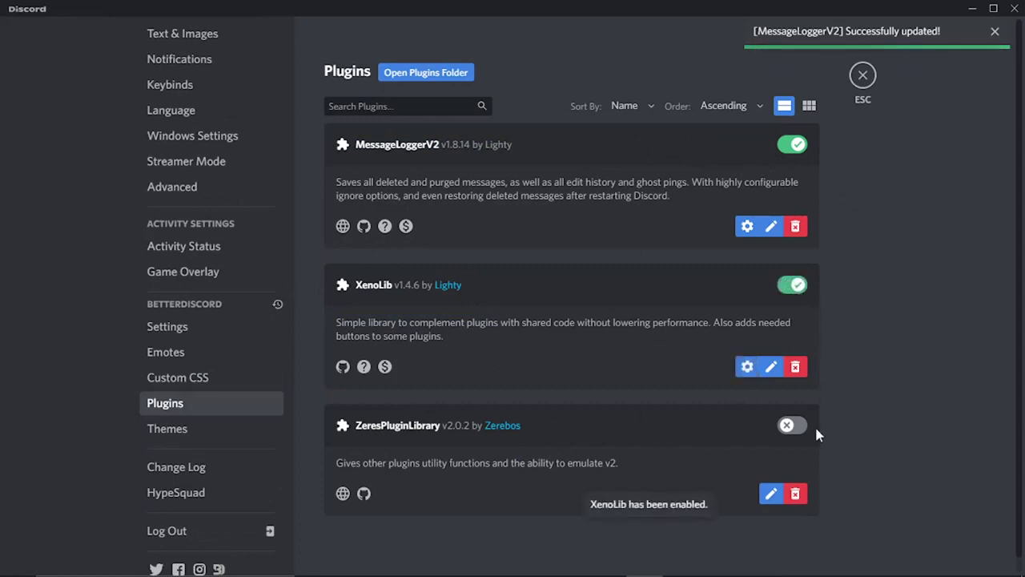
click(792, 426)
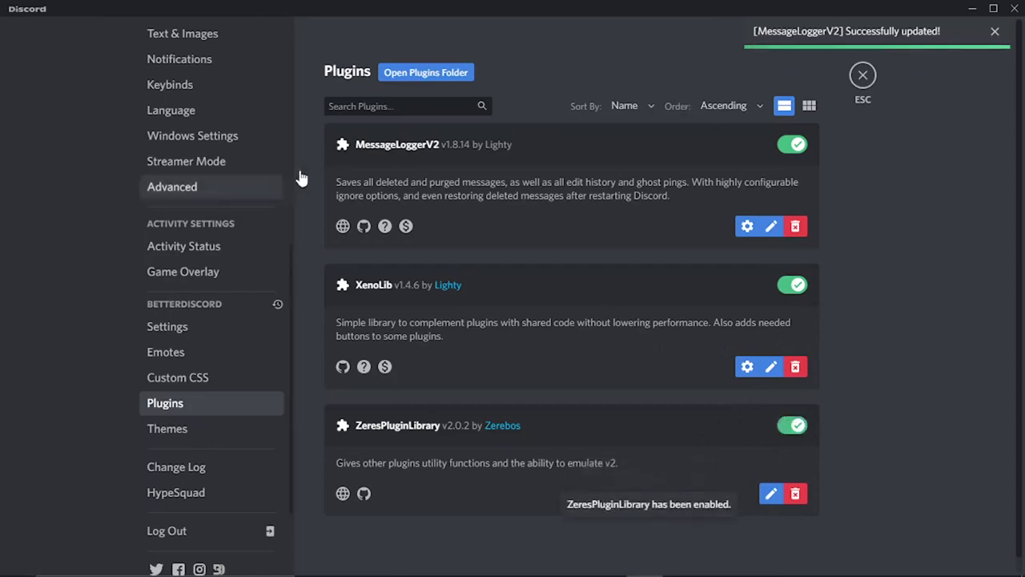
click(862, 75)
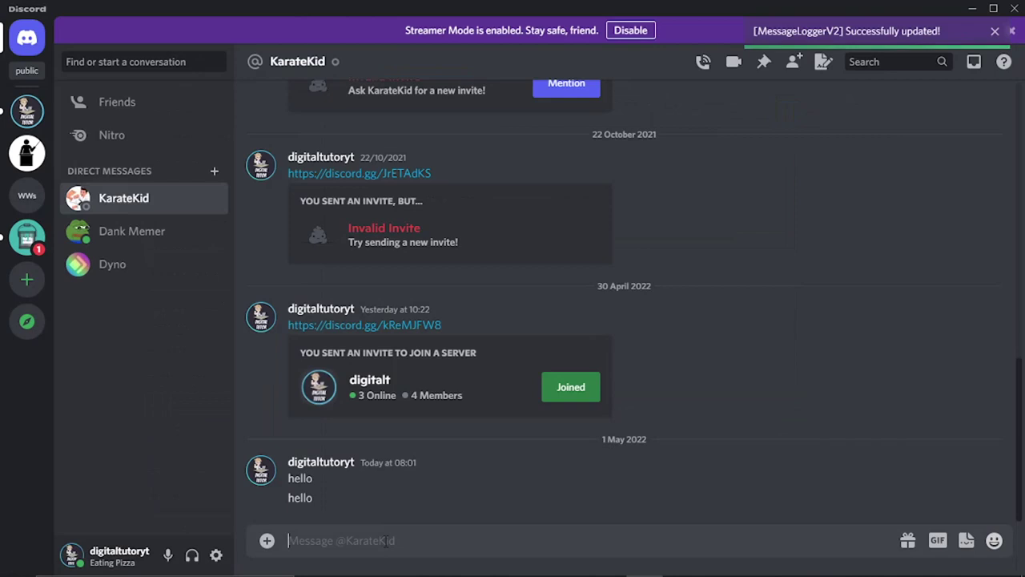
Send the message "hello" in the open direct conversation and delete that same message to test the logger.
click(385, 541)
text(hello)
key(Return)
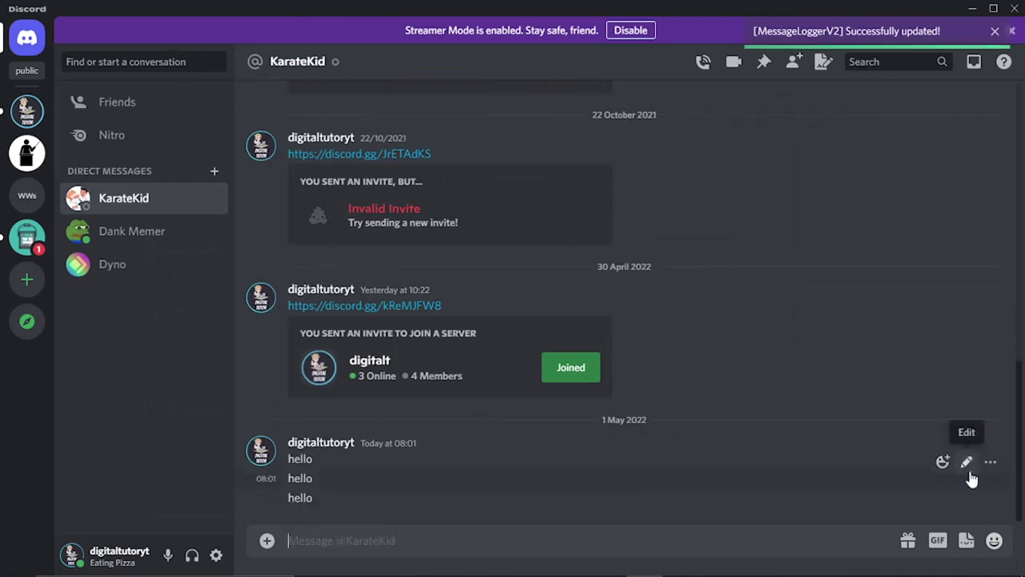
click(991, 482)
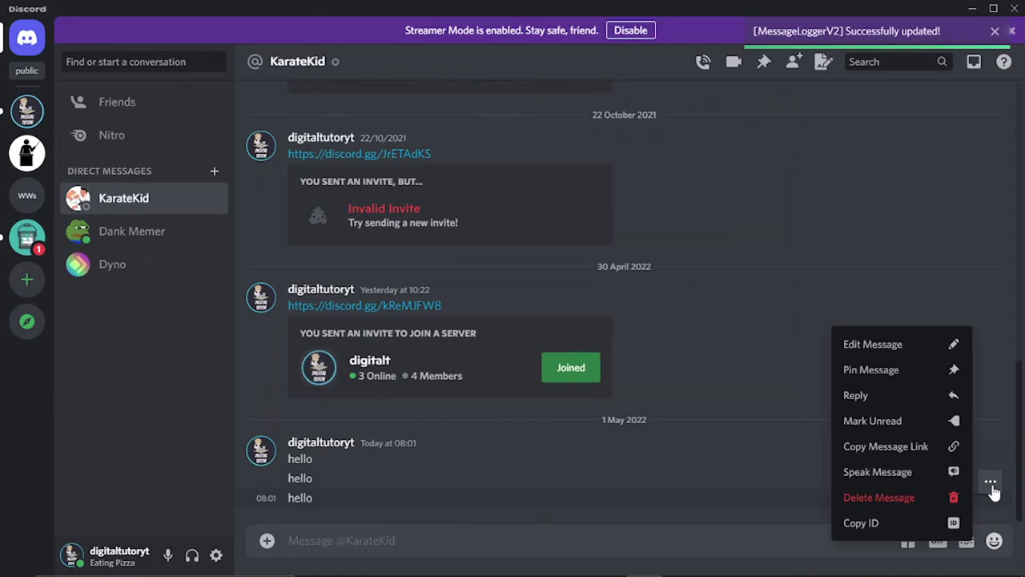
click(938, 497)
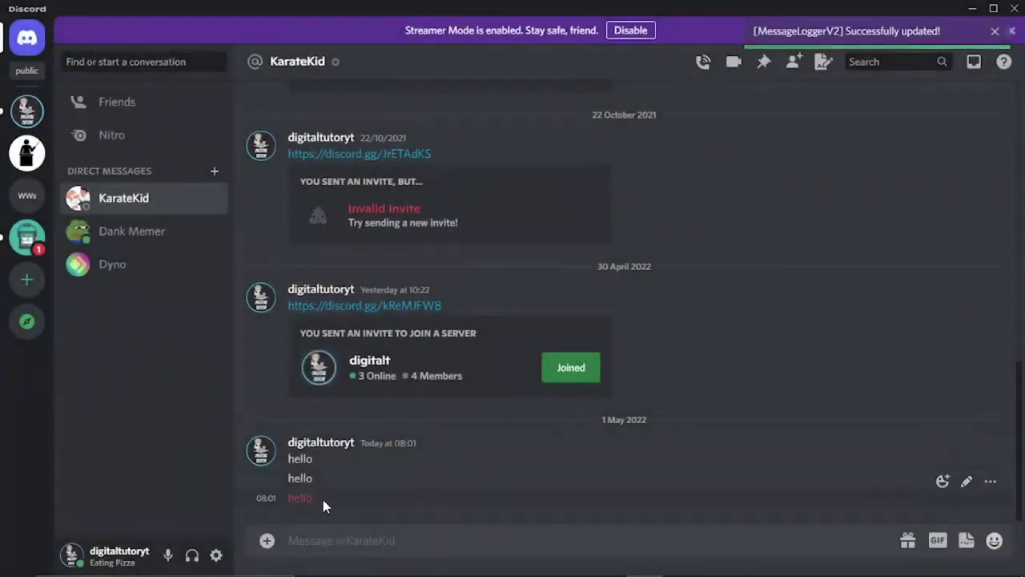
drag(321, 495, 291, 498)
click(323, 498)
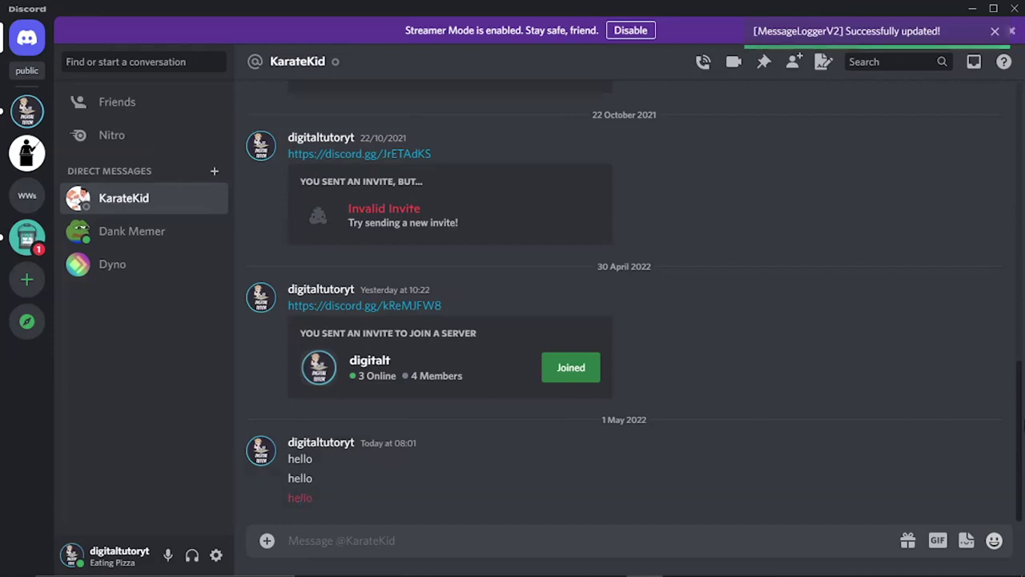
Delete the first "hello" message under the 1 May 2022 divider and confirm the deletion.
click(991, 432)
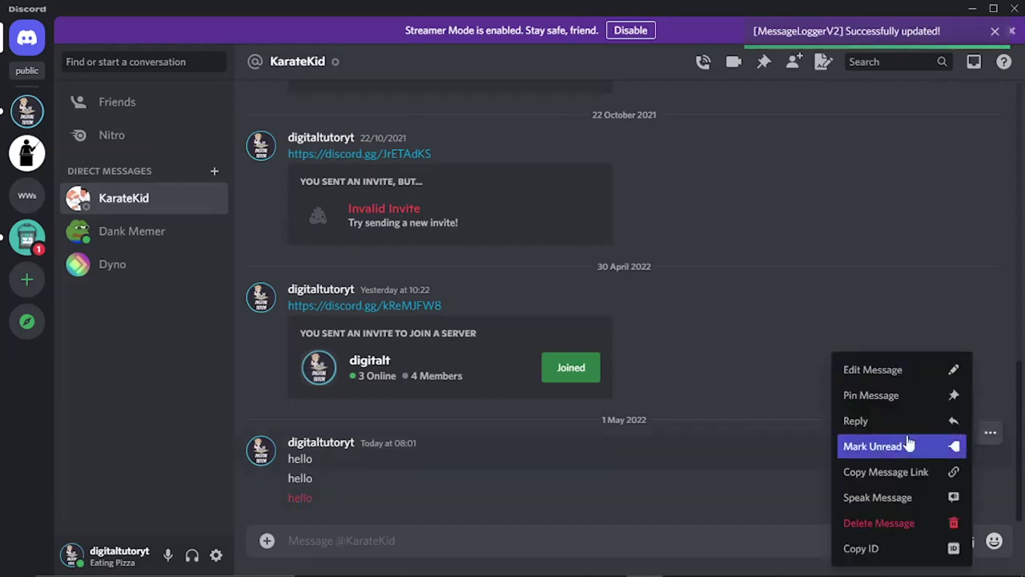
click(866, 523)
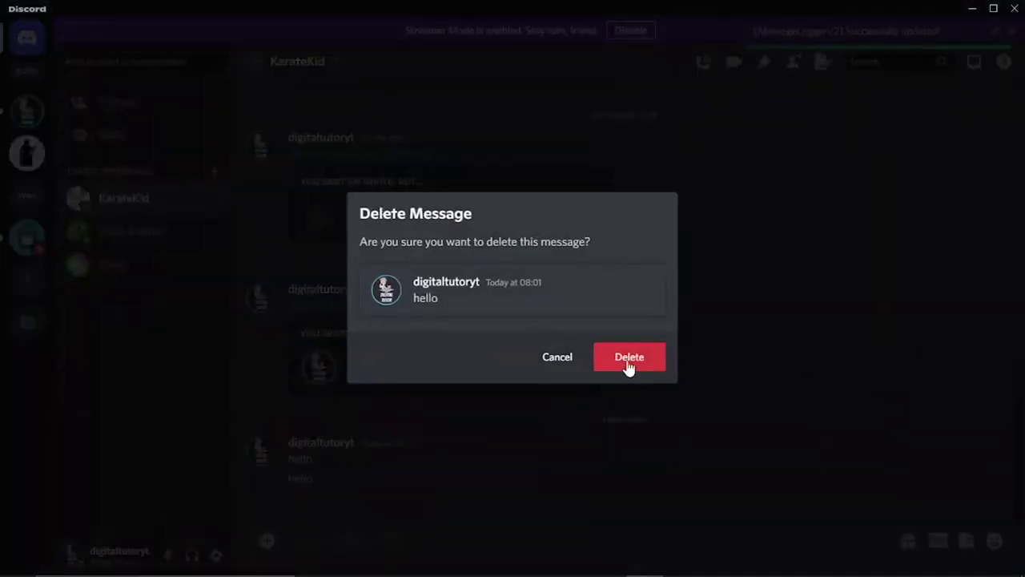
click(629, 360)
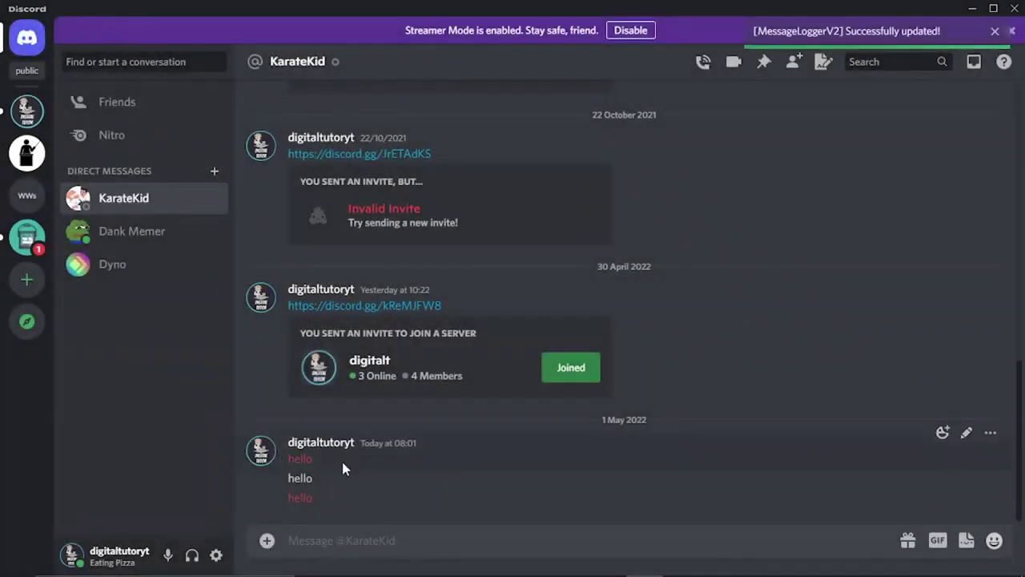
drag(343, 469, 319, 462)
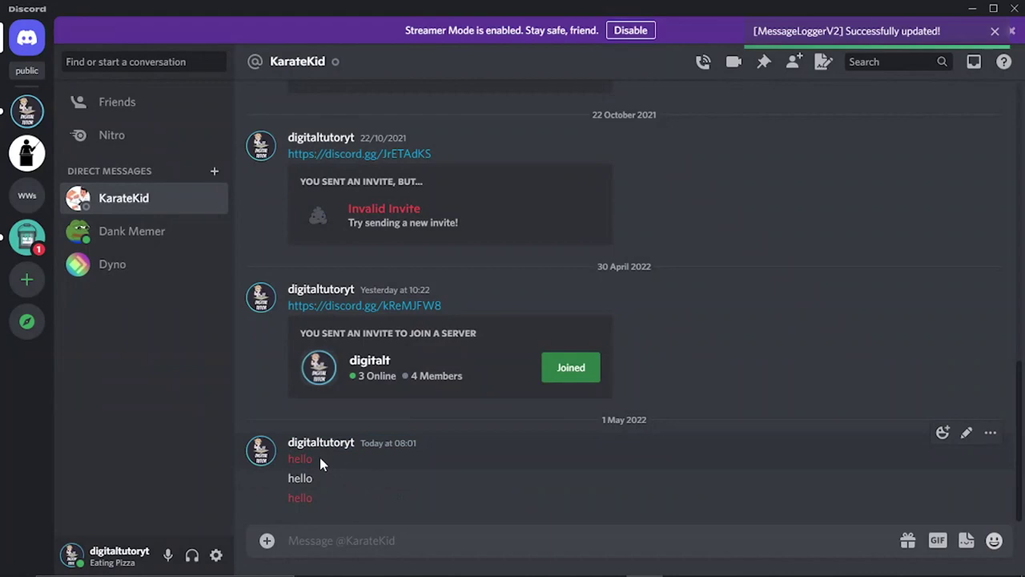